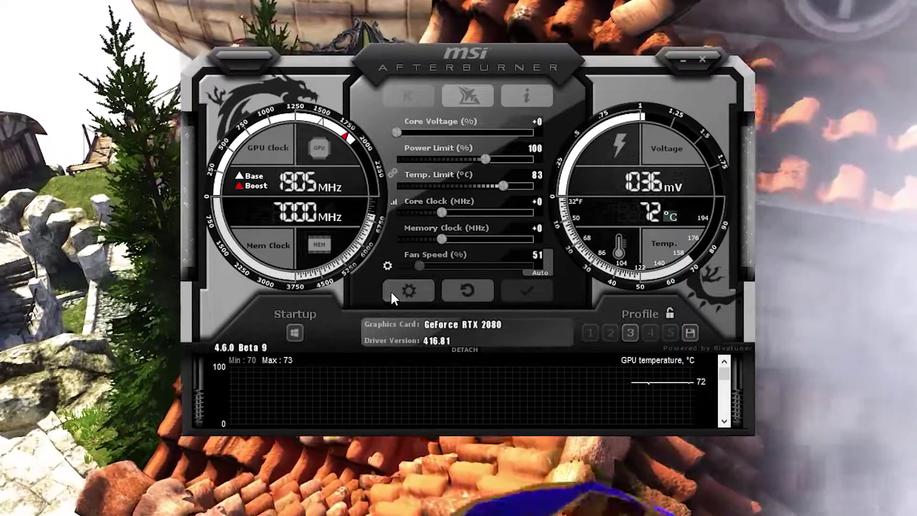
Step: Tick 'Enable user defined software automatic fan control' in the Fan settings
left_click(401, 292)
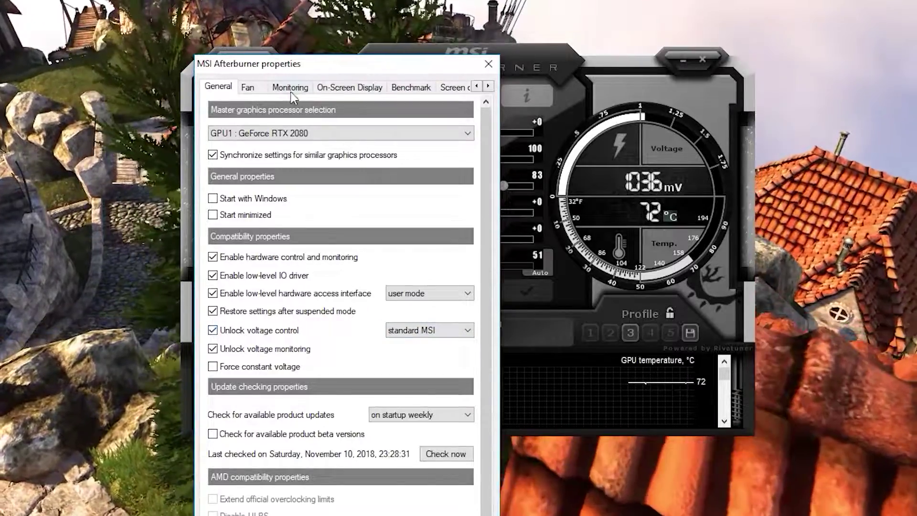
left_click(248, 87)
left_click(224, 132)
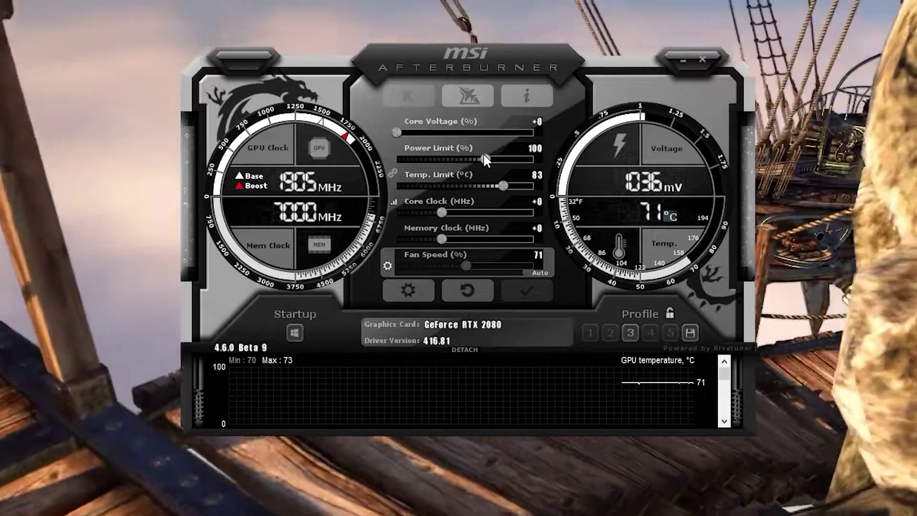
Step: Max the power limit at 124%, enter a +600 MHz memory clock offset, and apply
left_click_drag(489, 158, 538, 159)
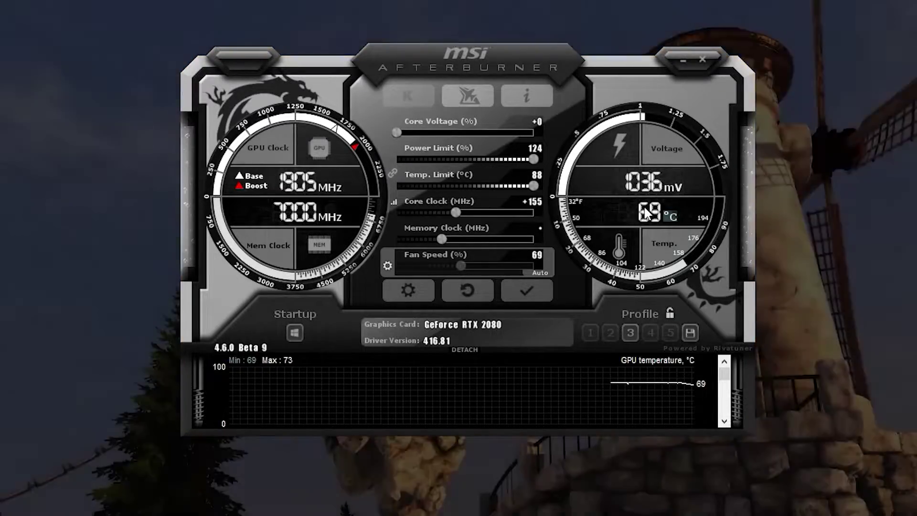
type("600")
key("Return")
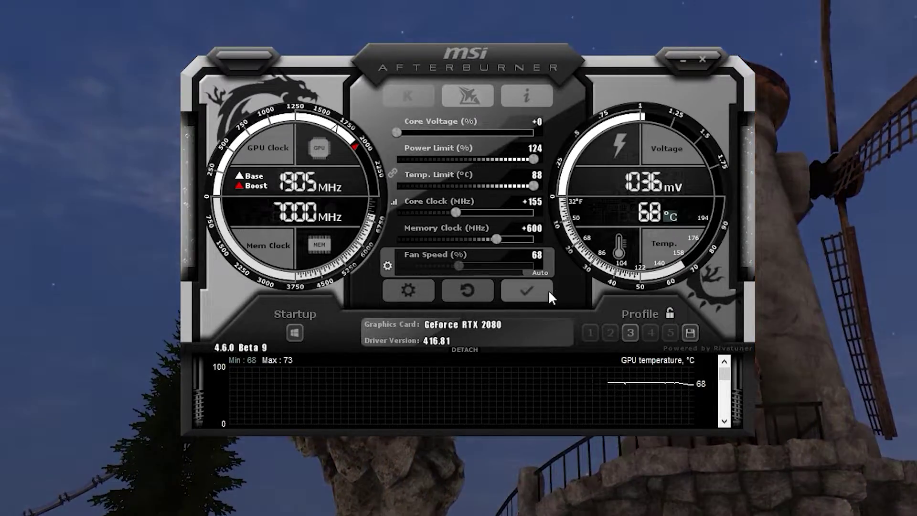
left_click(548, 289)
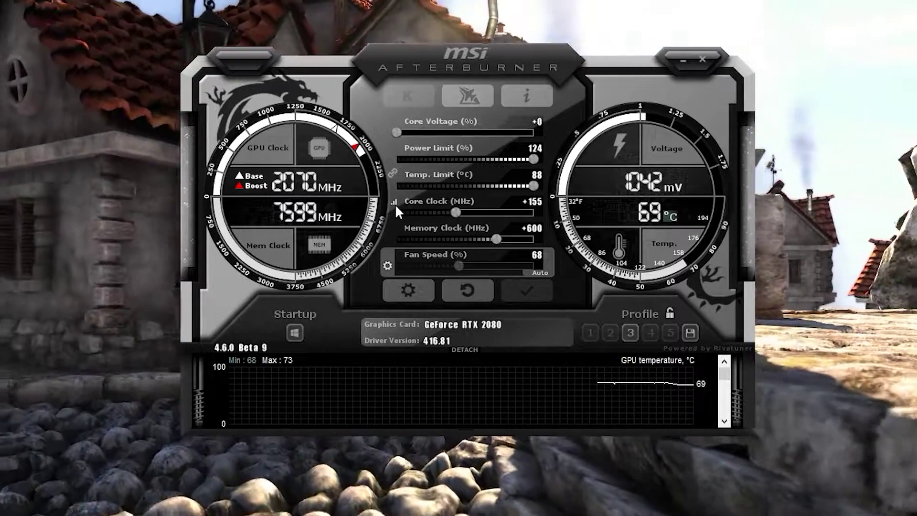
Step: Open the Core Clock's voltage/frequency curve editor
left_click(394, 203)
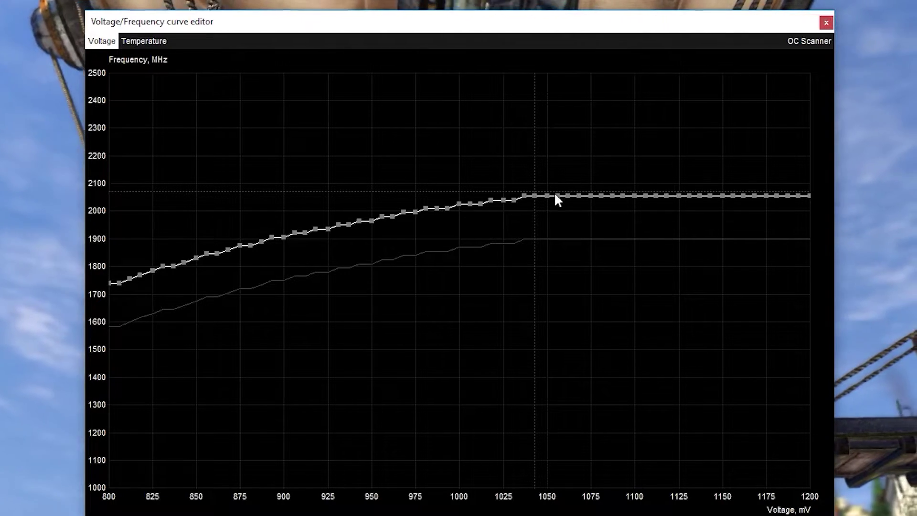
Step: Raise the 1050 mV curve point to about 2101 MHz and close the editor
mouse_move(560, 195)
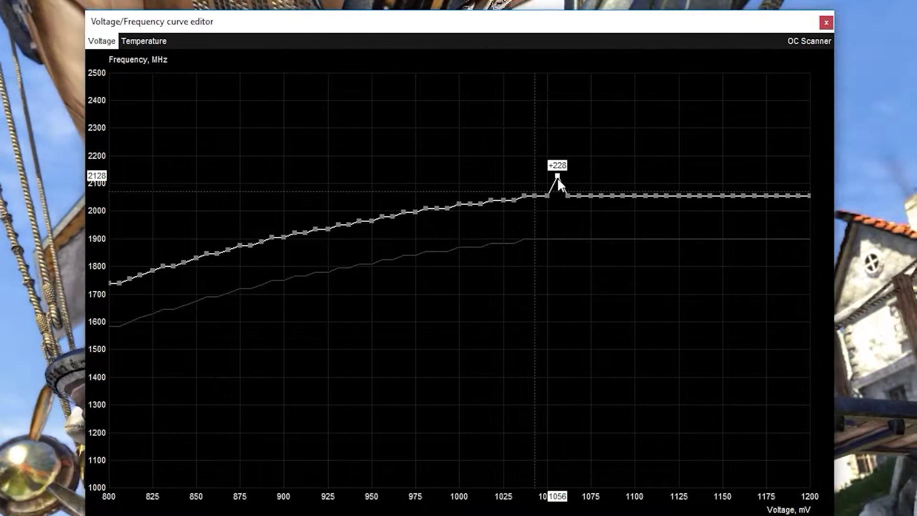
left_click_drag(547, 196, 546, 183)
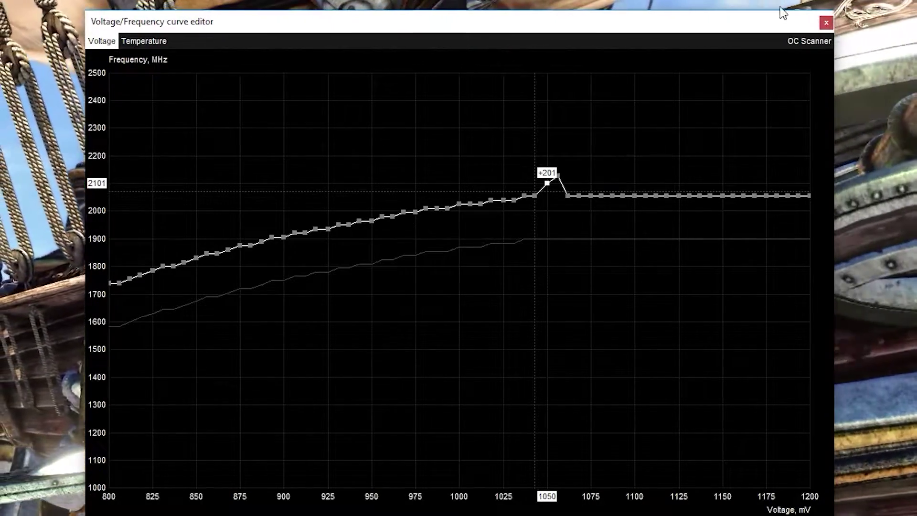
left_click(826, 23)
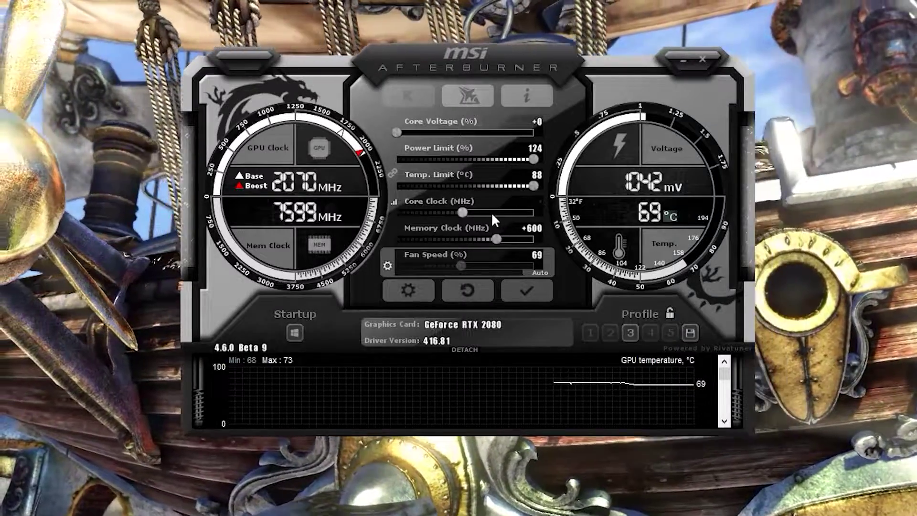
Step: Set the core clock offset to 170 and bring the curve editor back up
left_click(543, 199)
type("1")
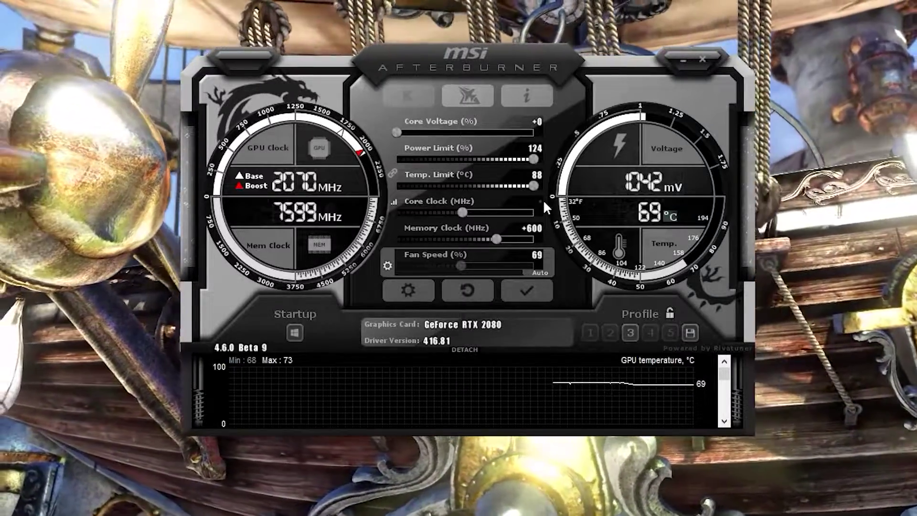
type("7")
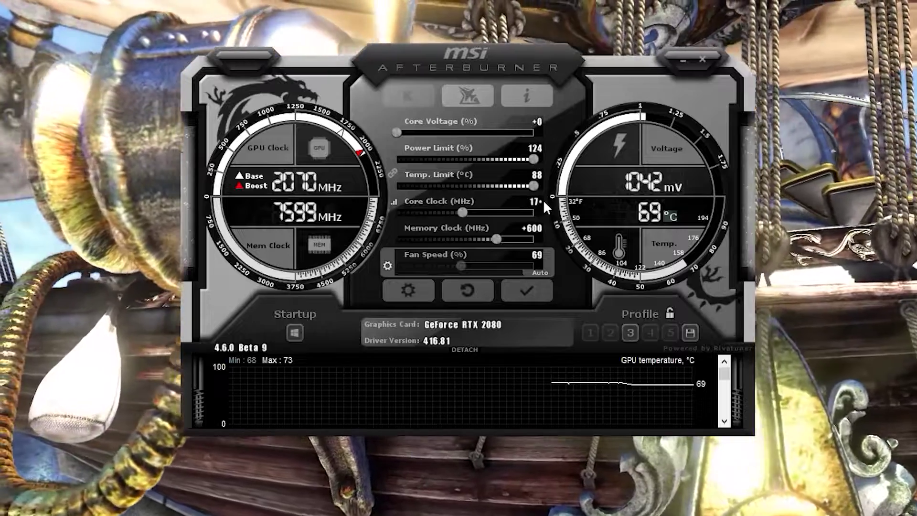
type("0")
key("Return")
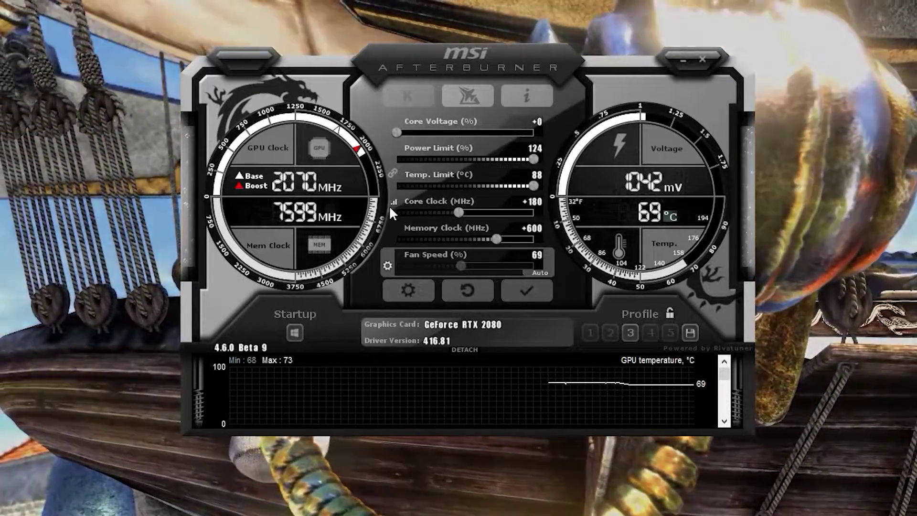
left_click(393, 203)
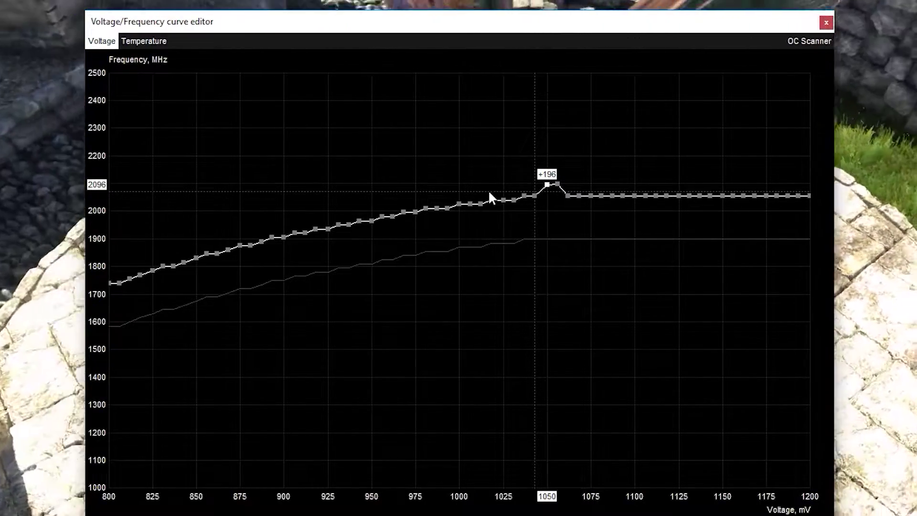
Step: Drop the 1025 mV point to about 1997 MHz, then lift it to about 2061 MHz
left_click_drag(504, 199, 504, 210)
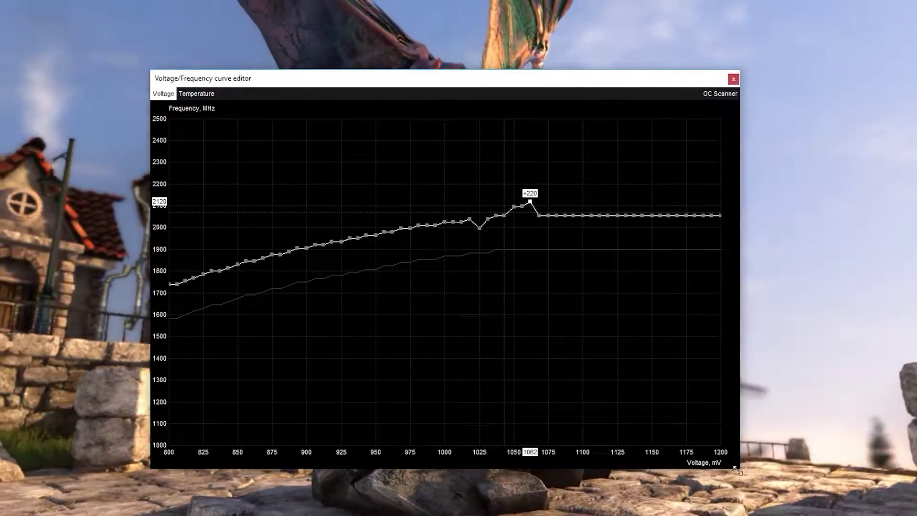
left_click_drag(763, 477, 871, 515)
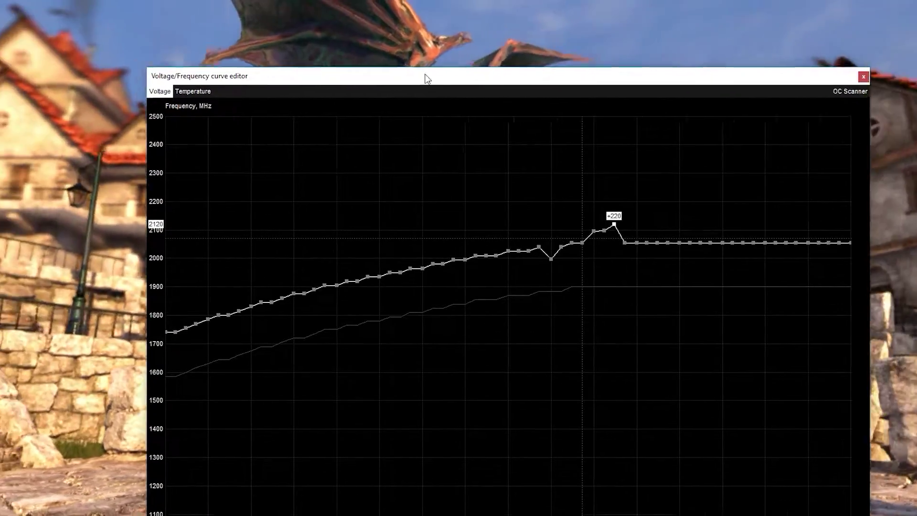
left_click_drag(427, 78, 375, 19)
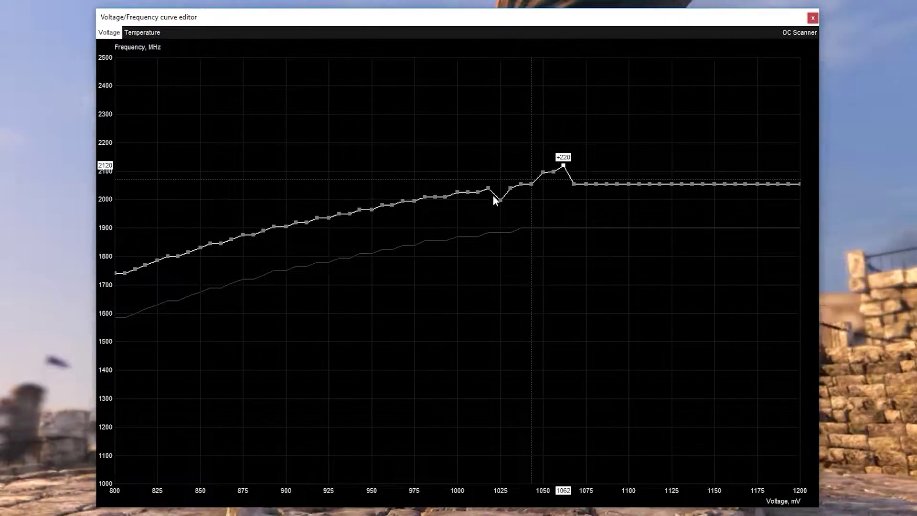
left_click_drag(500, 197, 498, 183)
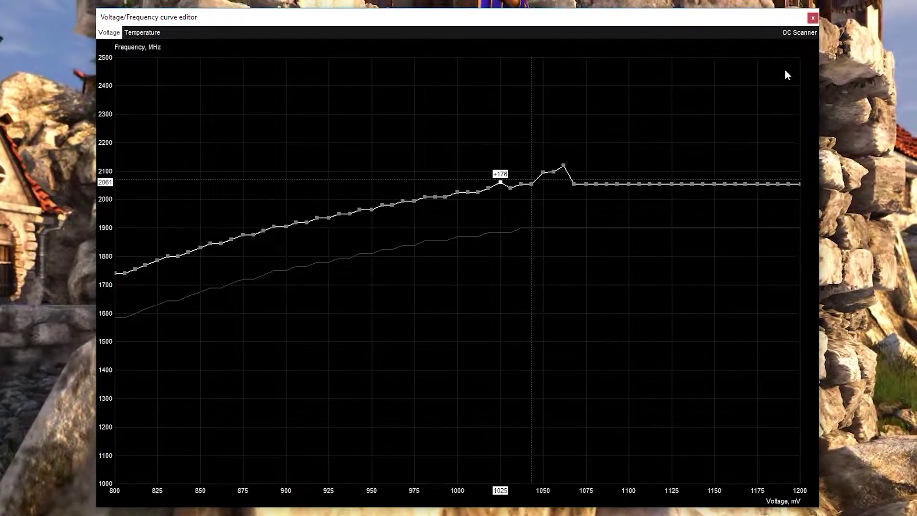
left_click(812, 19)
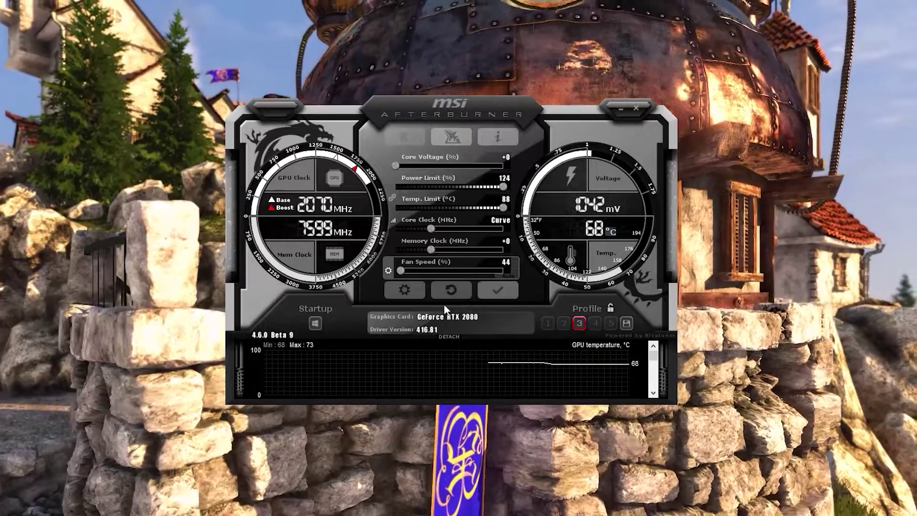
Step: Apply the curve-based clock settings and bring the voltage/frequency curve editor back up
left_click(451, 290)
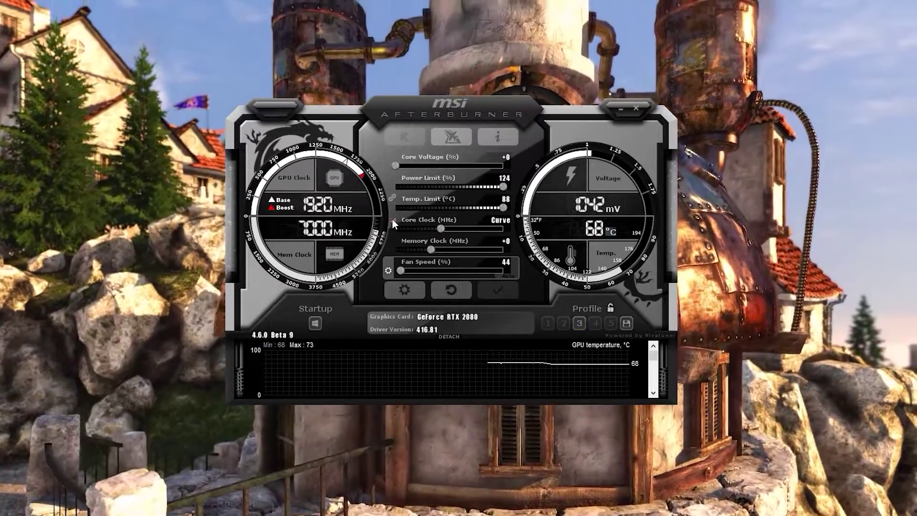
left_click(392, 221)
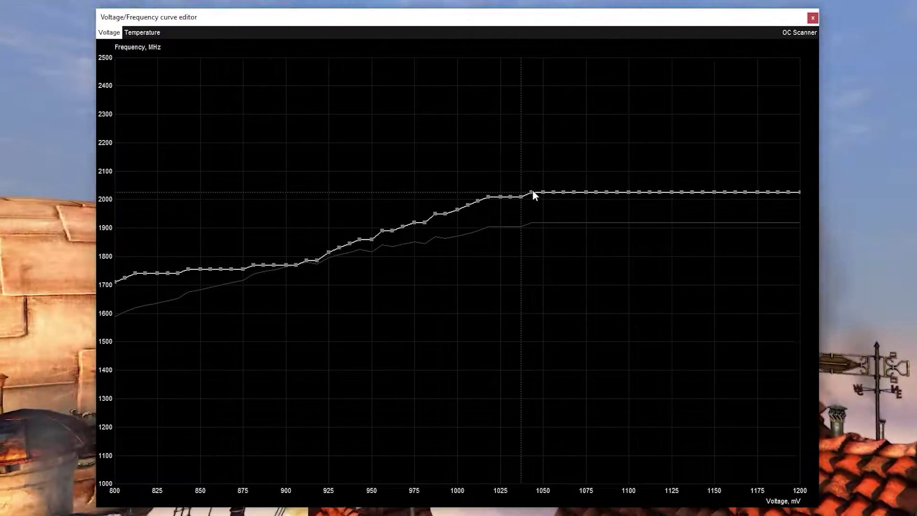
Step: Peak the 1043 mV point, then settle it at +112 (about 2032 MHz)
left_click(532, 193)
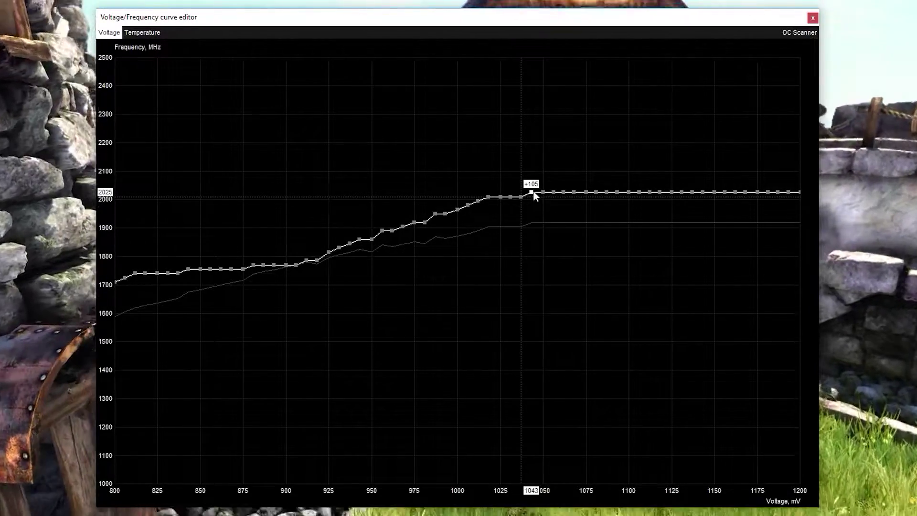
left_click_drag(533, 195, 532, 182)
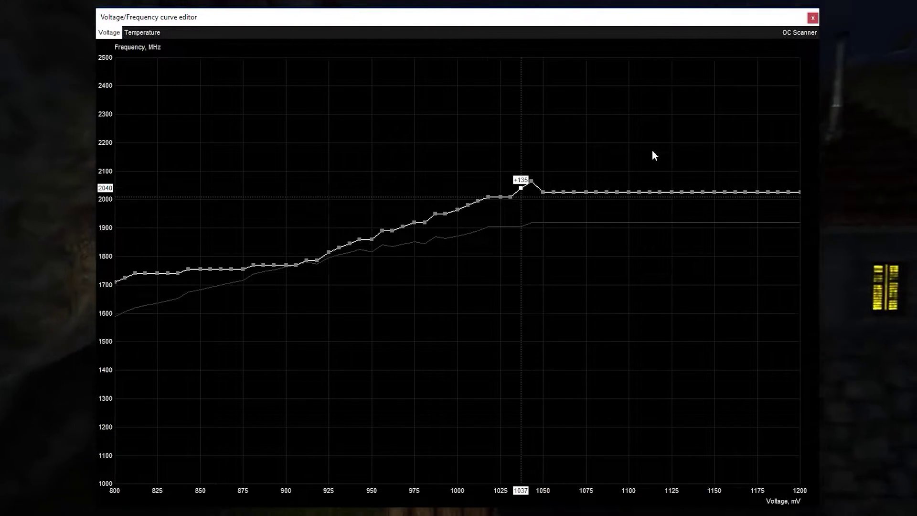
left_click_drag(532, 182, 532, 190)
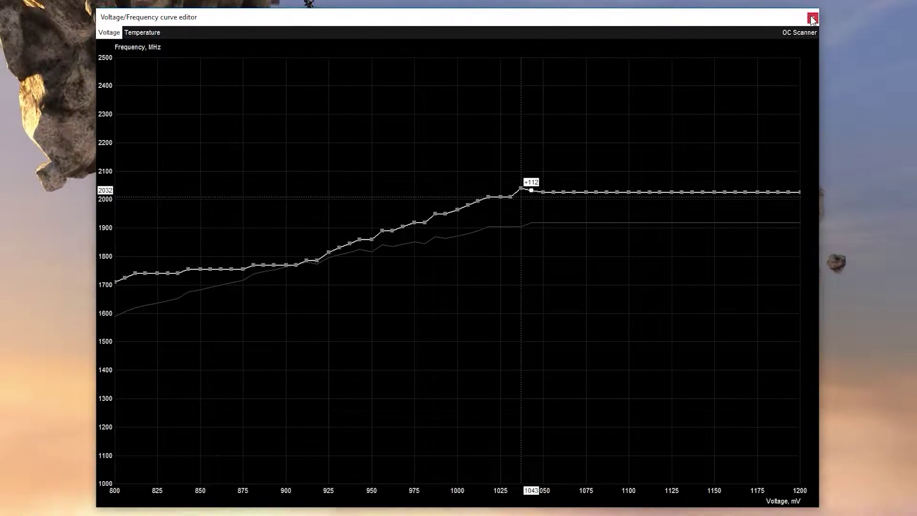
left_click(812, 18)
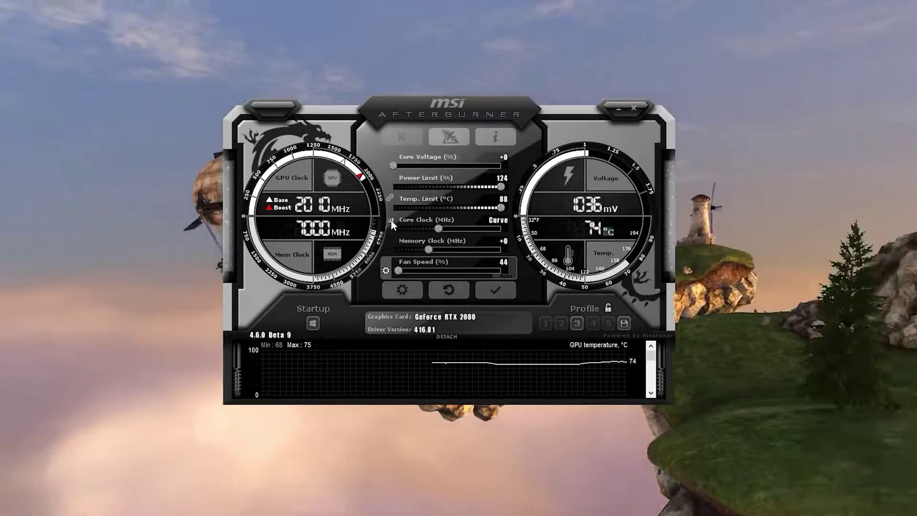
left_click(390, 221)
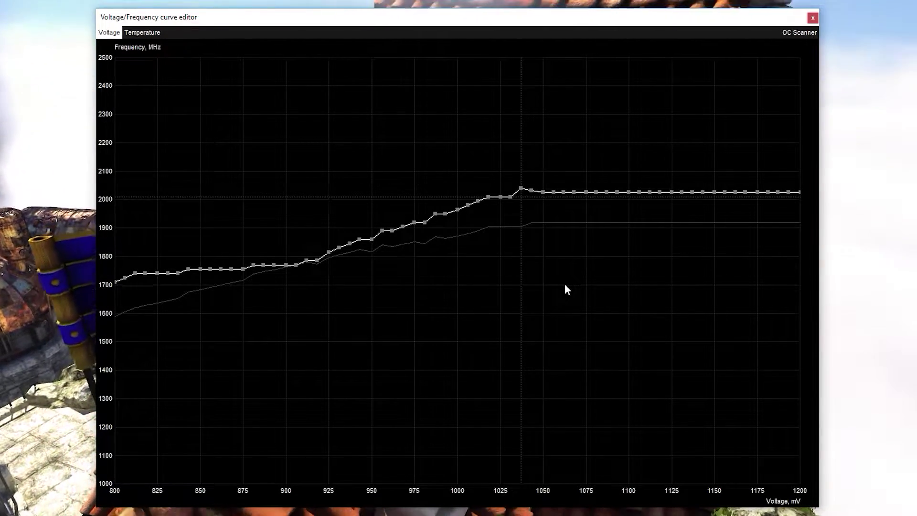
left_click(813, 18)
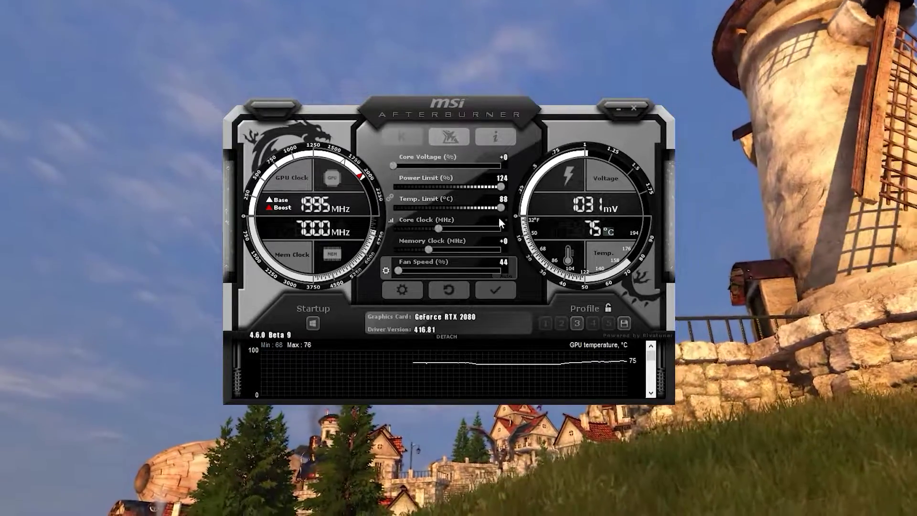
Step: Enter a +155 MHz core clock offset and apply it
type("155")
key("Return")
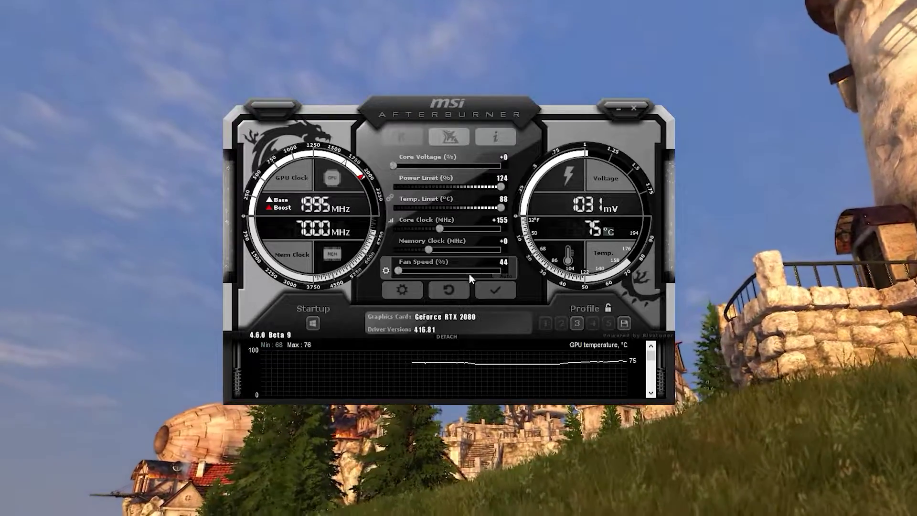
left_click(488, 294)
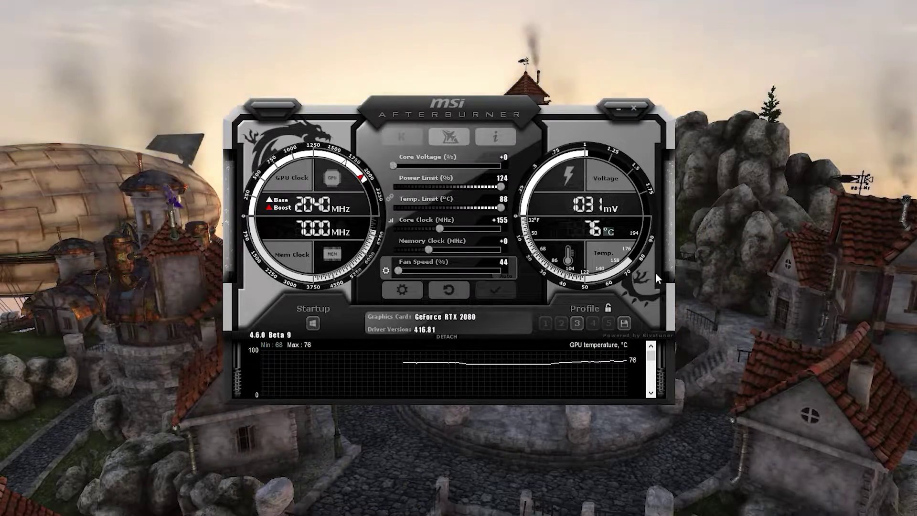
Step: Set core voltage to the +100 maximum, apply it, and view the voltage/frequency curve
left_click_drag(393, 170, 510, 162)
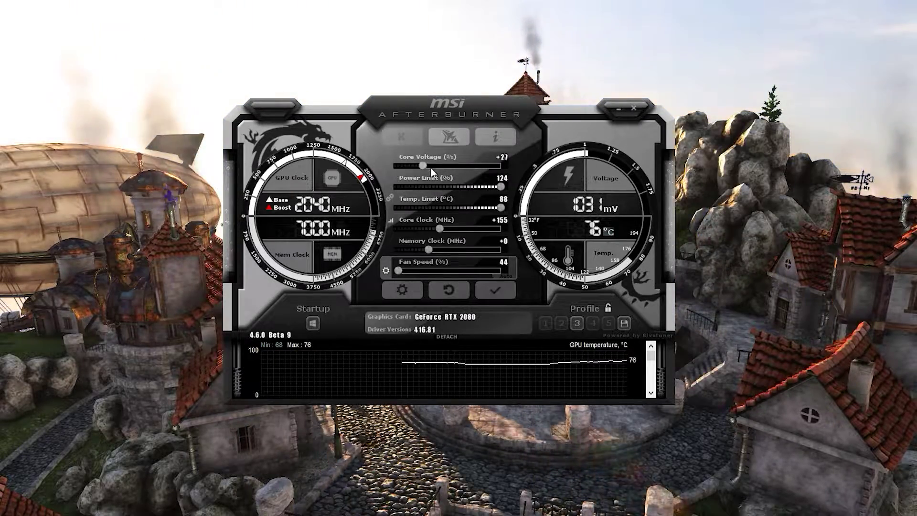
left_click(490, 290)
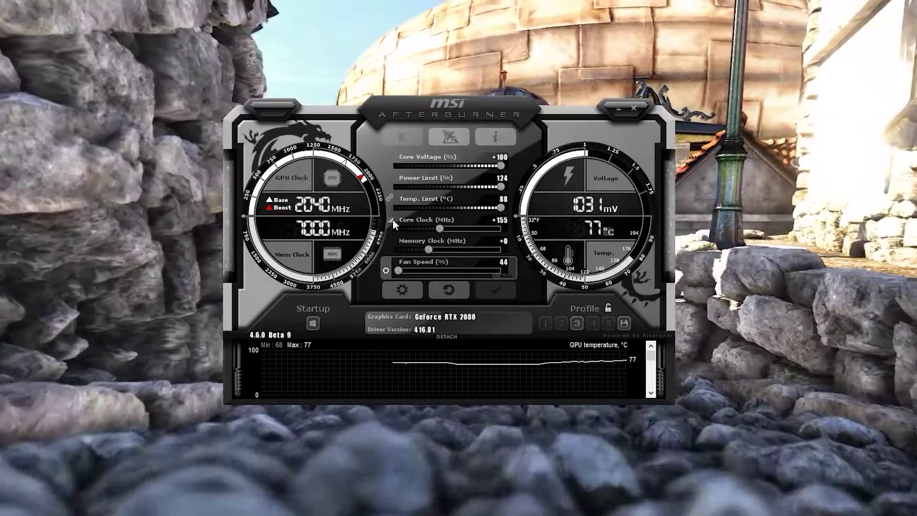
left_click(391, 220)
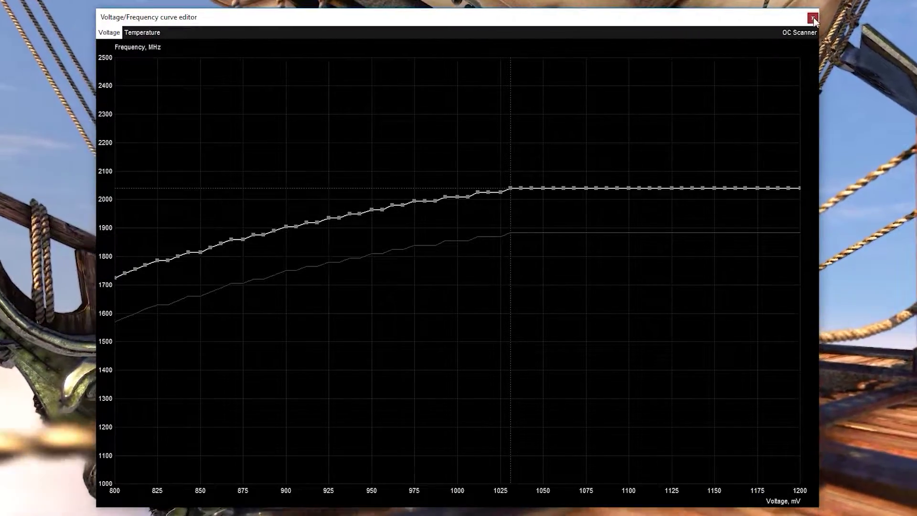
Step: Switch the curve editor to its Temperature graph
left_click(813, 17)
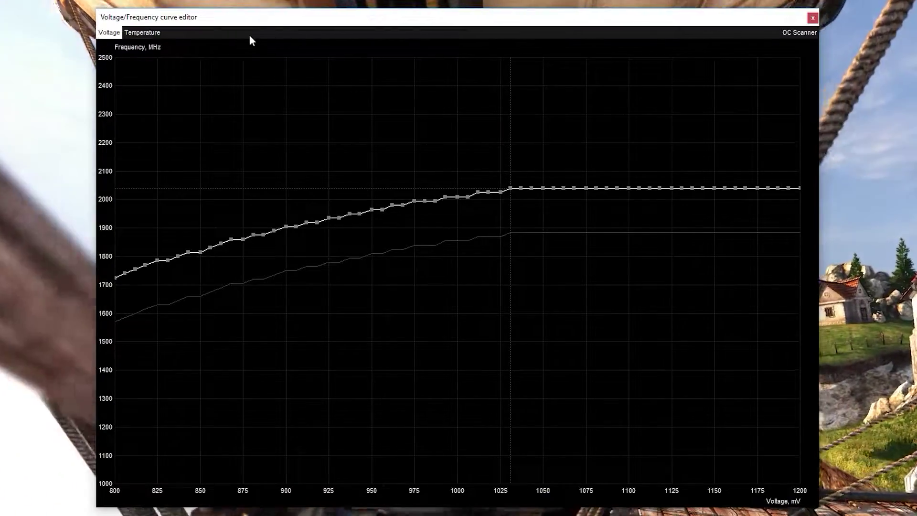
left_click(143, 32)
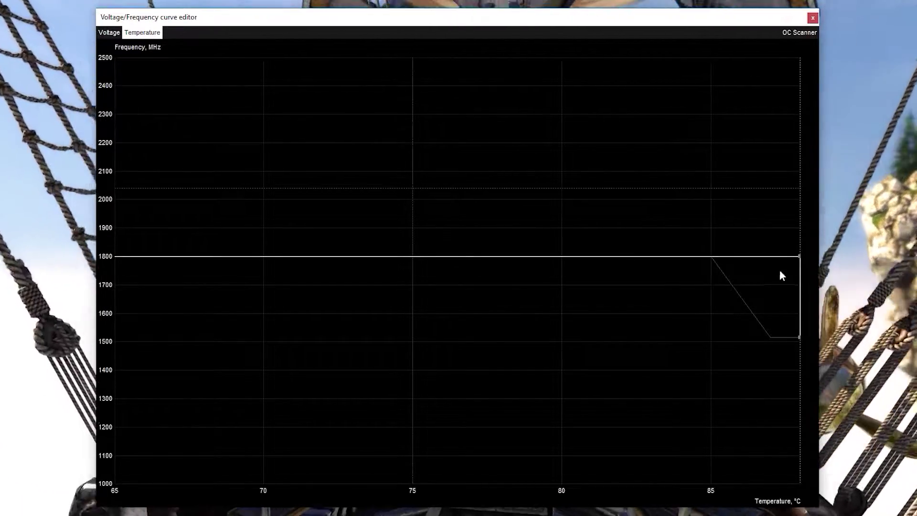
Step: Read the temperature curve's end-point value, then close the curve editor and nudge the Afterburner window
left_click(799, 256)
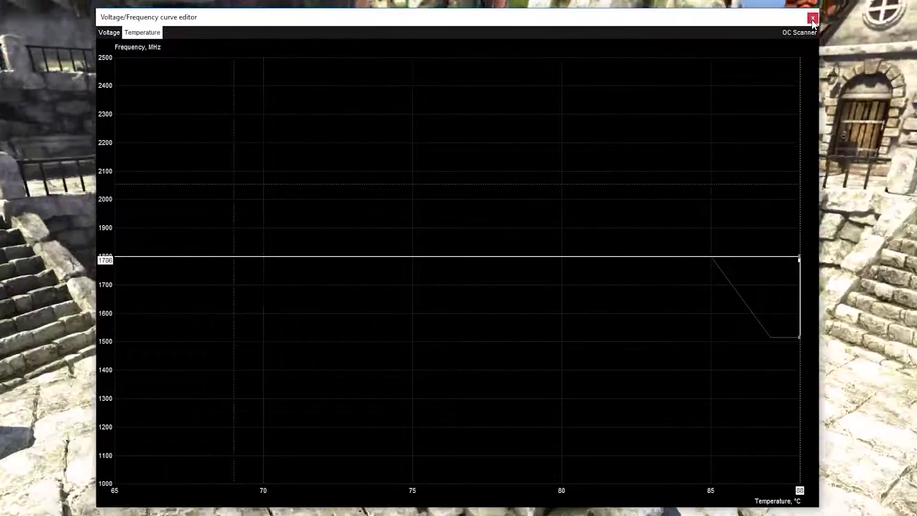
left_click(812, 18)
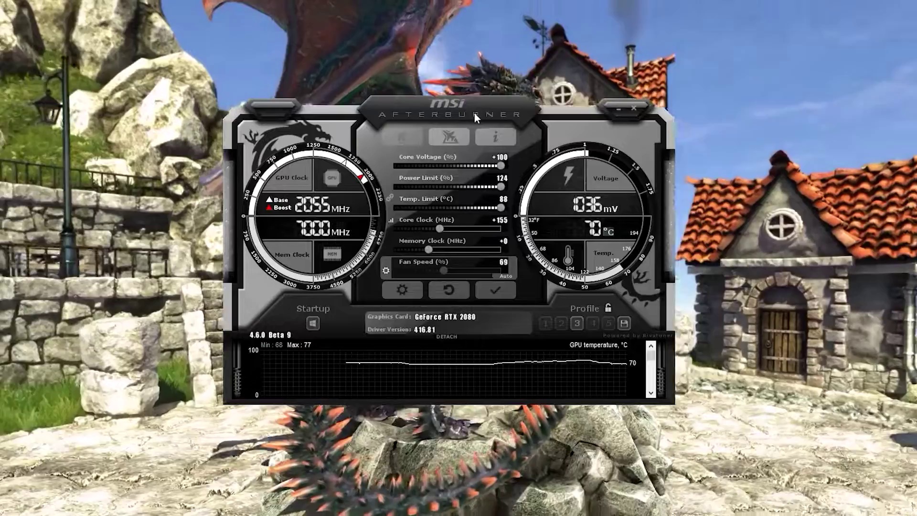
left_click_drag(475, 113, 490, 105)
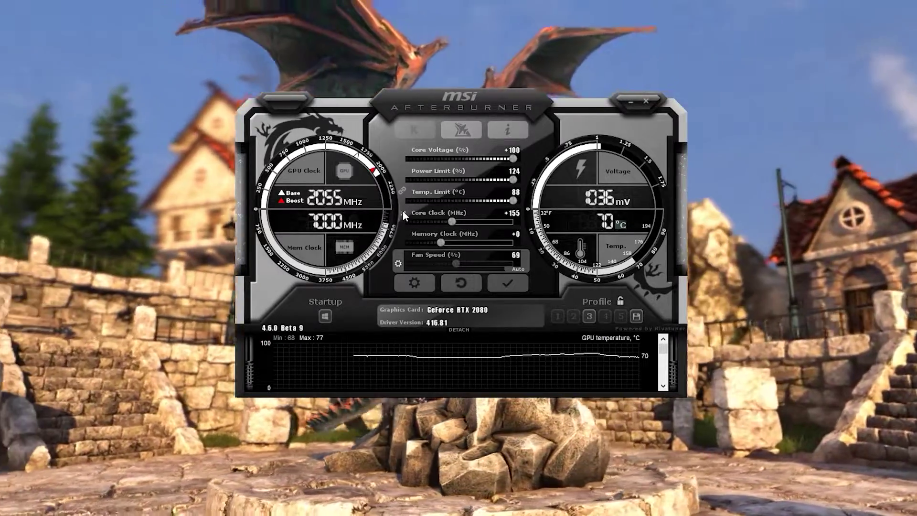
Step: After a look at the voltage curve, drop the Core Voltage slider to +0 and apply
left_click(403, 211)
left_click(110, 34)
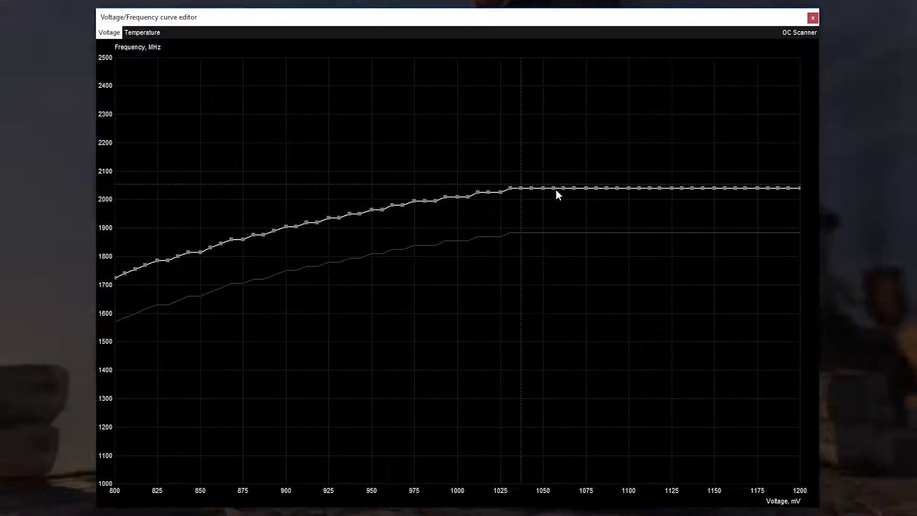
left_click(813, 18)
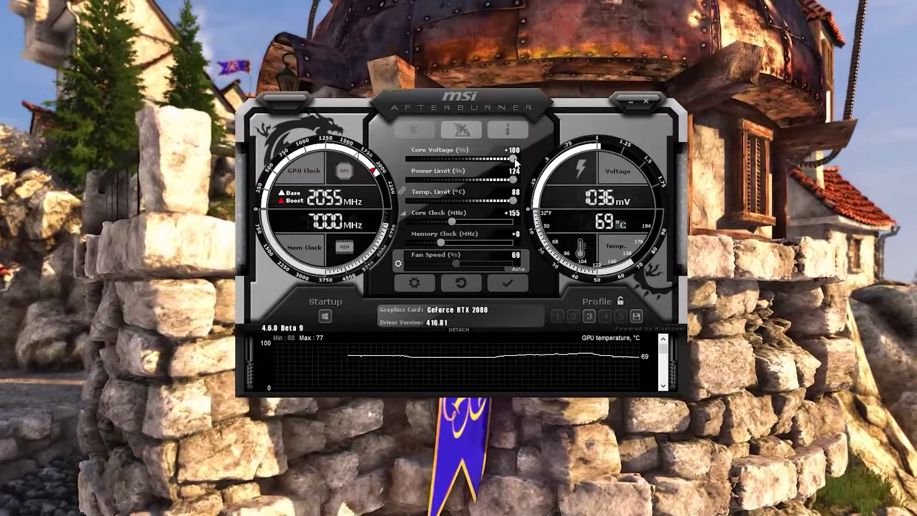
left_click_drag(513, 159, 395, 159)
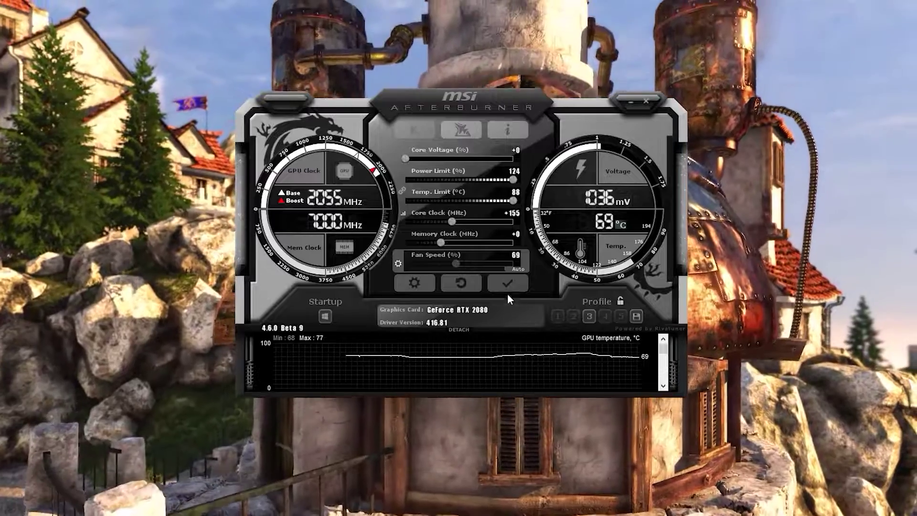
left_click(505, 286)
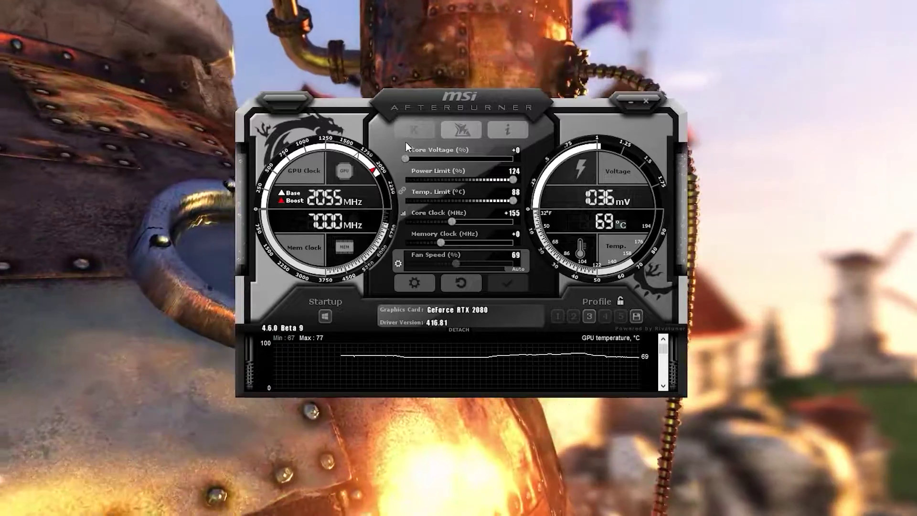
left_click_drag(406, 159, 349, 163)
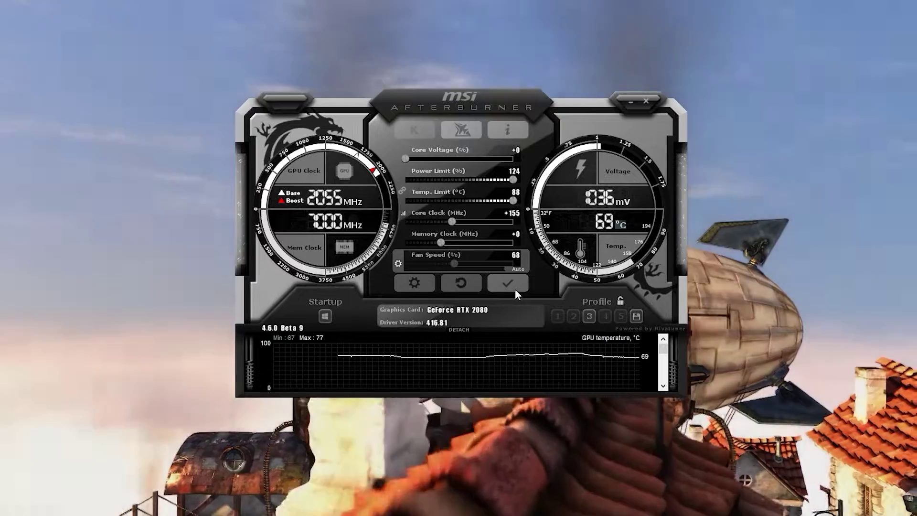
left_click(514, 287)
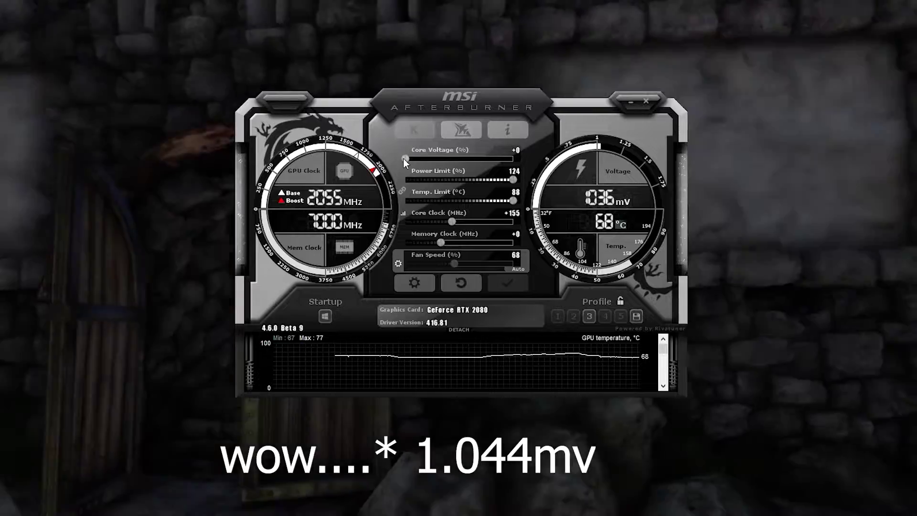
left_click_drag(405, 159, 514, 159)
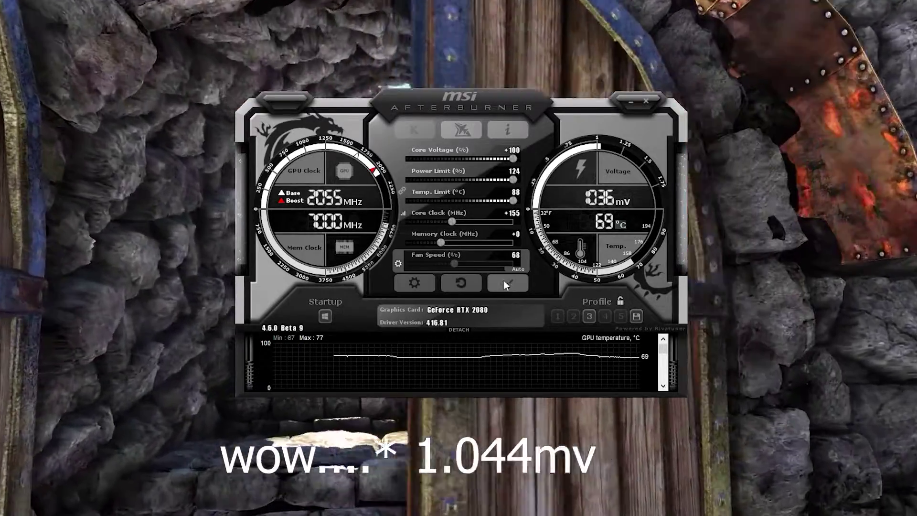
left_click(506, 283)
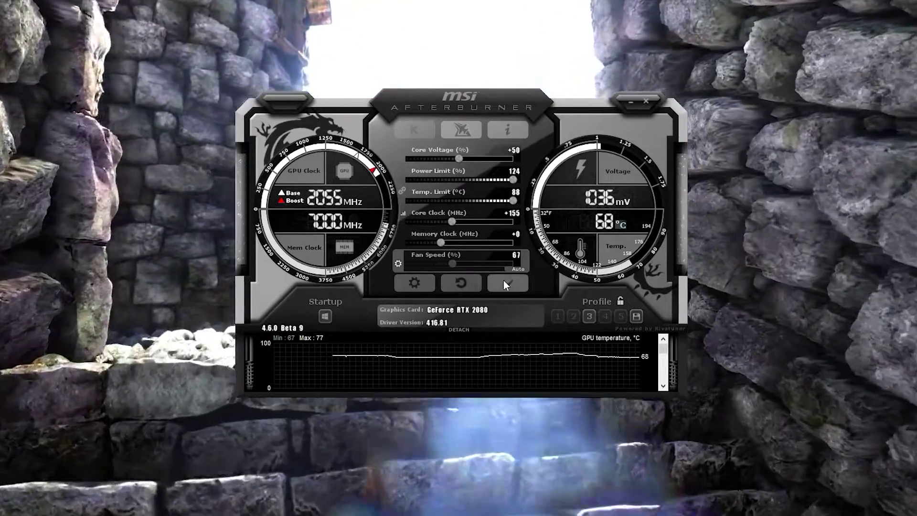
left_click(505, 282)
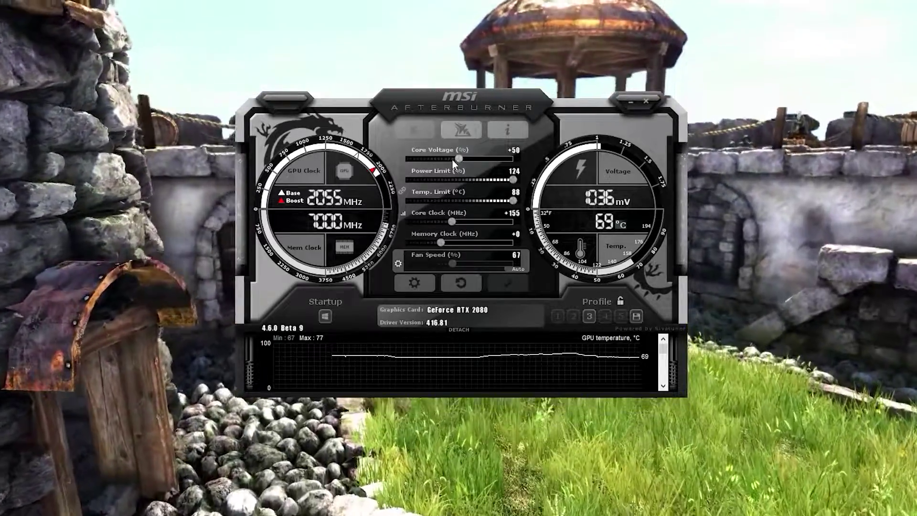
left_click_drag(452, 160, 425, 156)
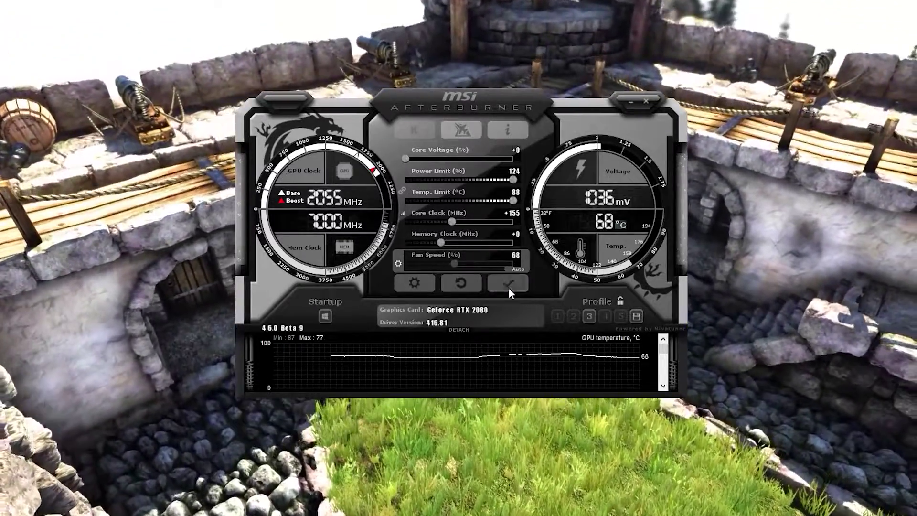
left_click(509, 288)
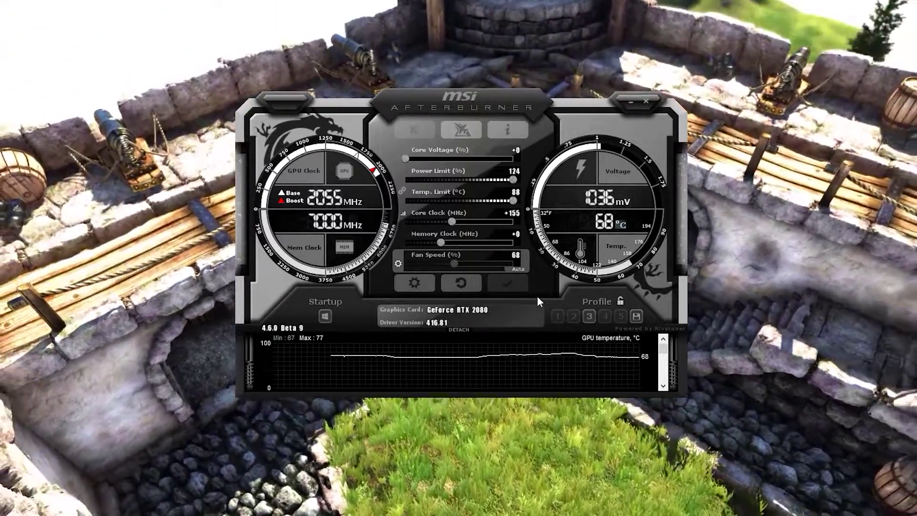